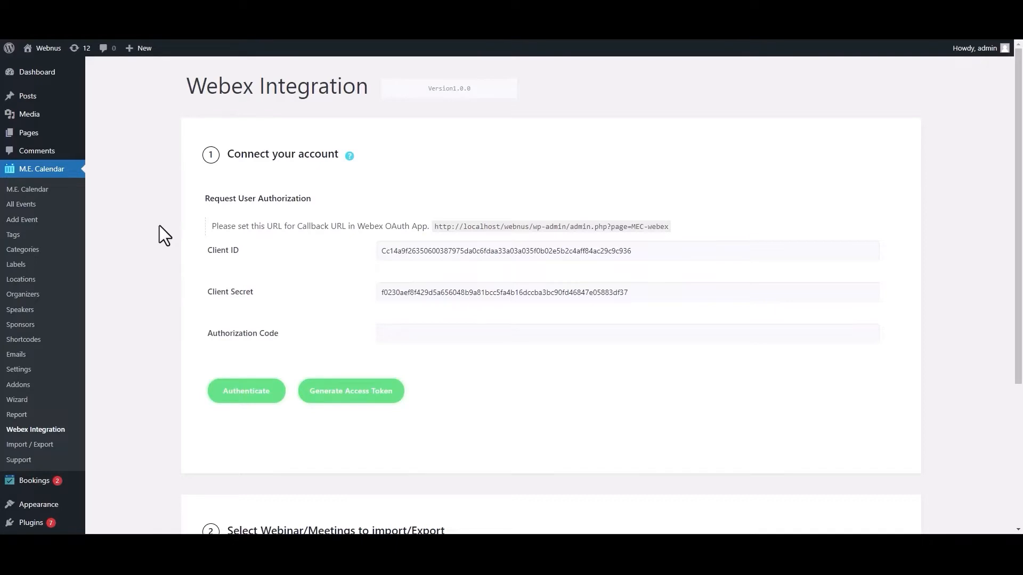
Authenticate the Webex account connection and generate its access token
click(246, 397)
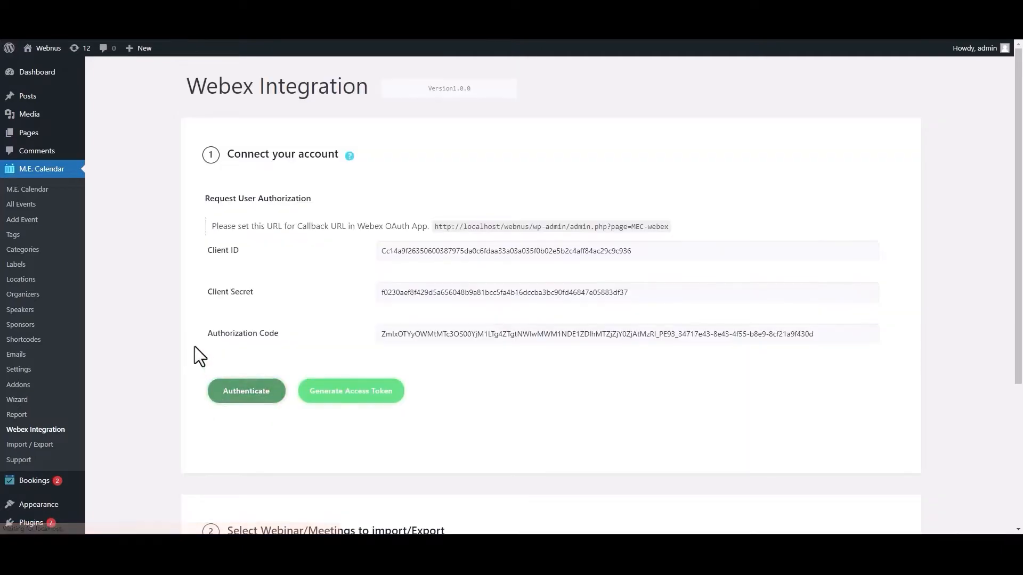
click(335, 397)
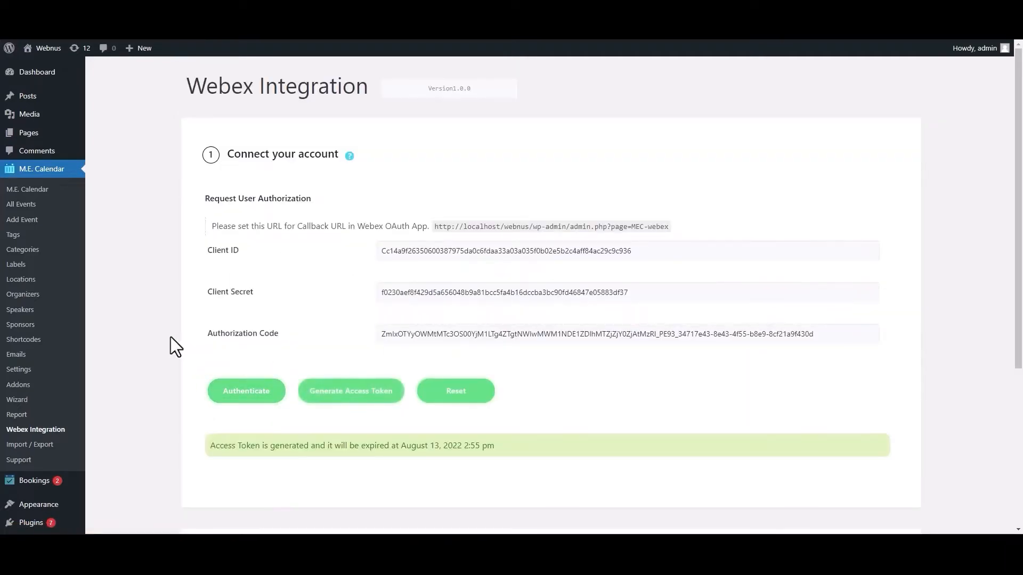
List the site's events that can be exported to Webex
scroll(211, 421, down, 2)
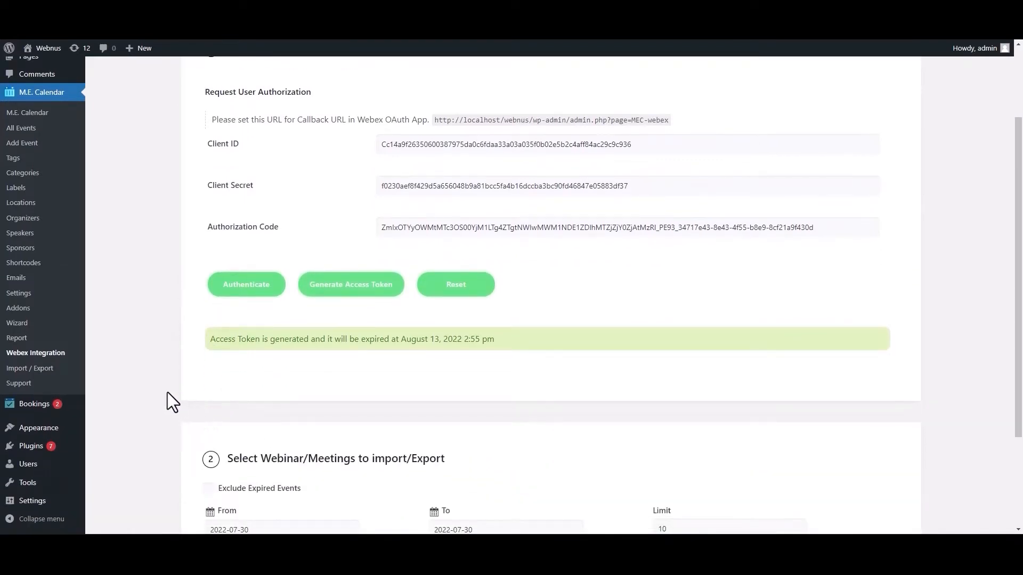
scroll(315, 395, down, 3)
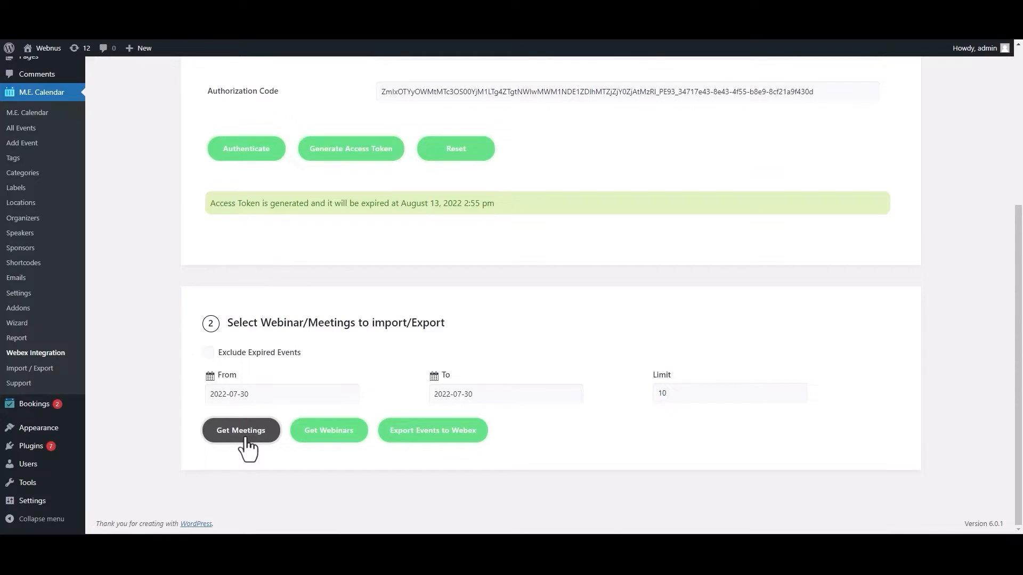
click(430, 438)
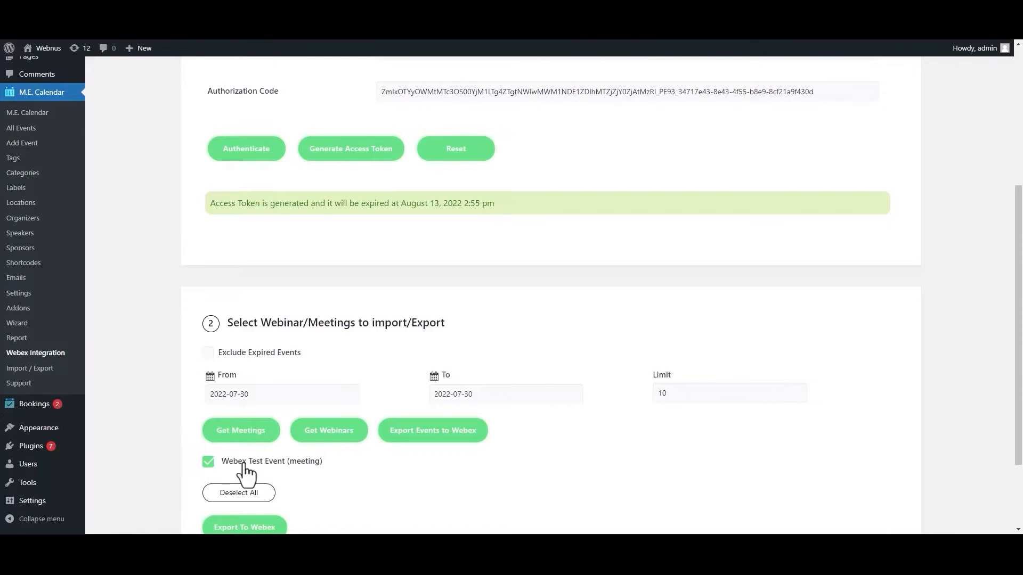
scroll(245, 473, down, 1)
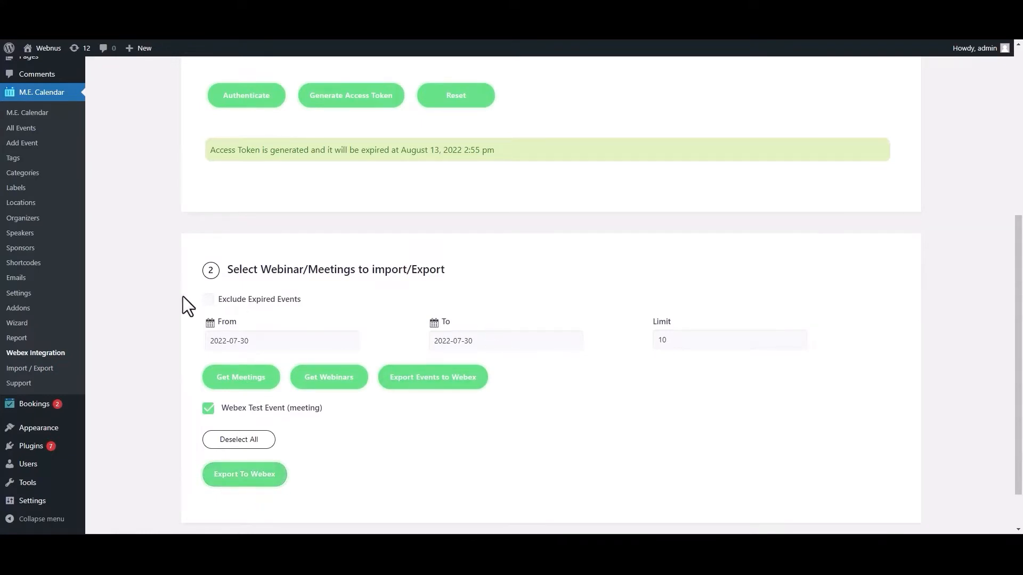
Open Webex Test Event for editing and examine its Webex information settings
scroll(180, 297, up, 6)
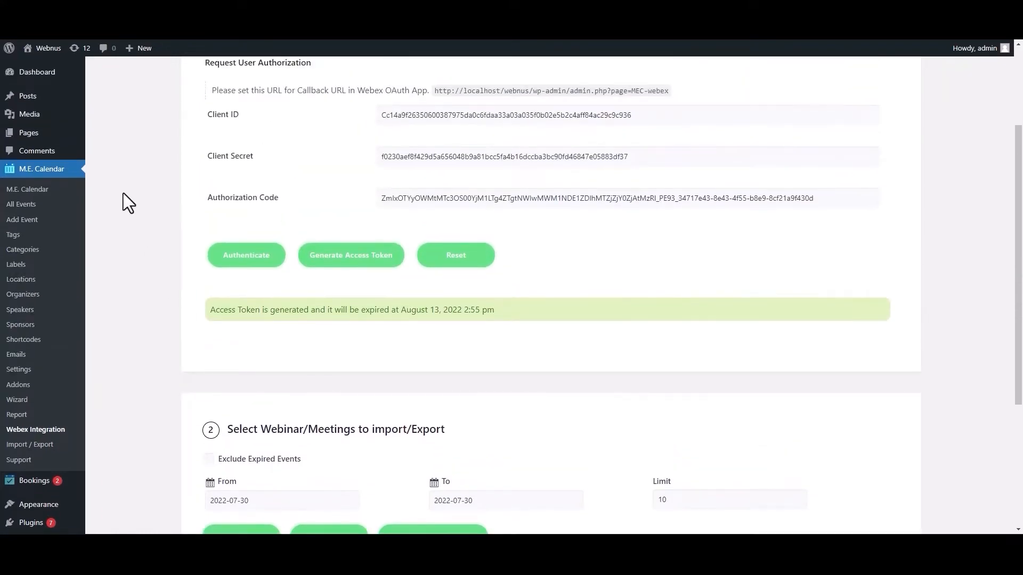
click(28, 207)
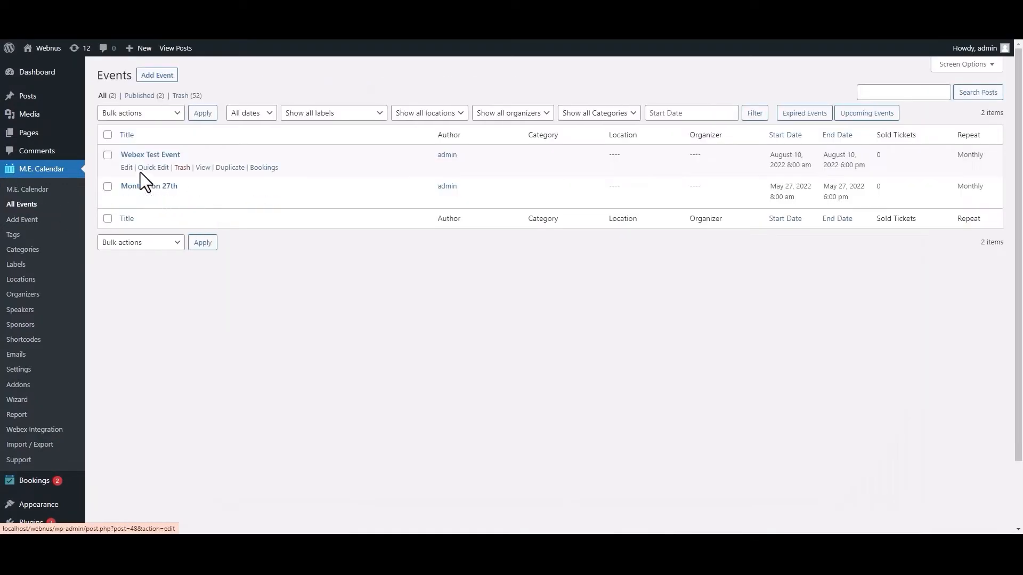
click(126, 168)
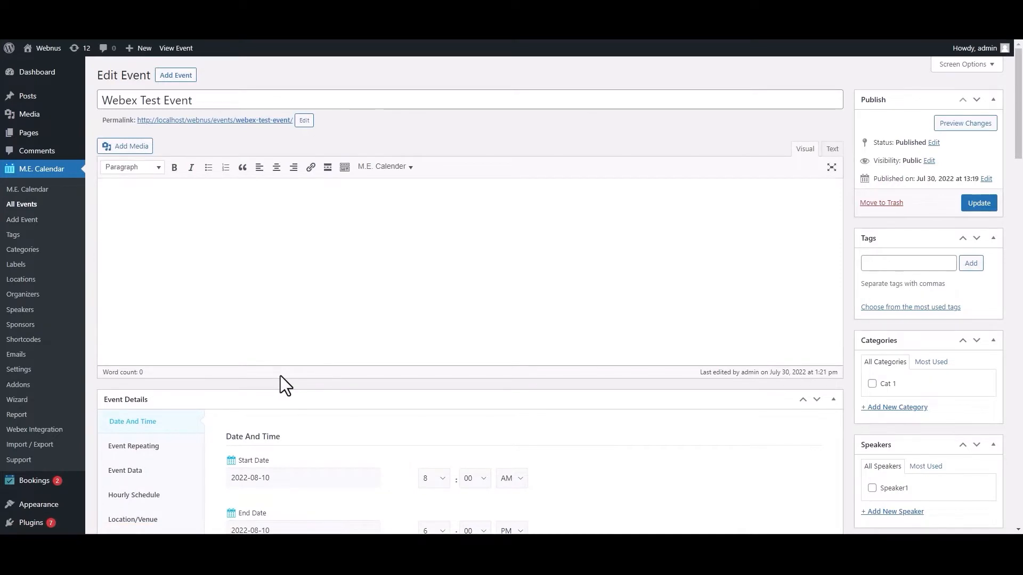
scroll(282, 377, down, 3)
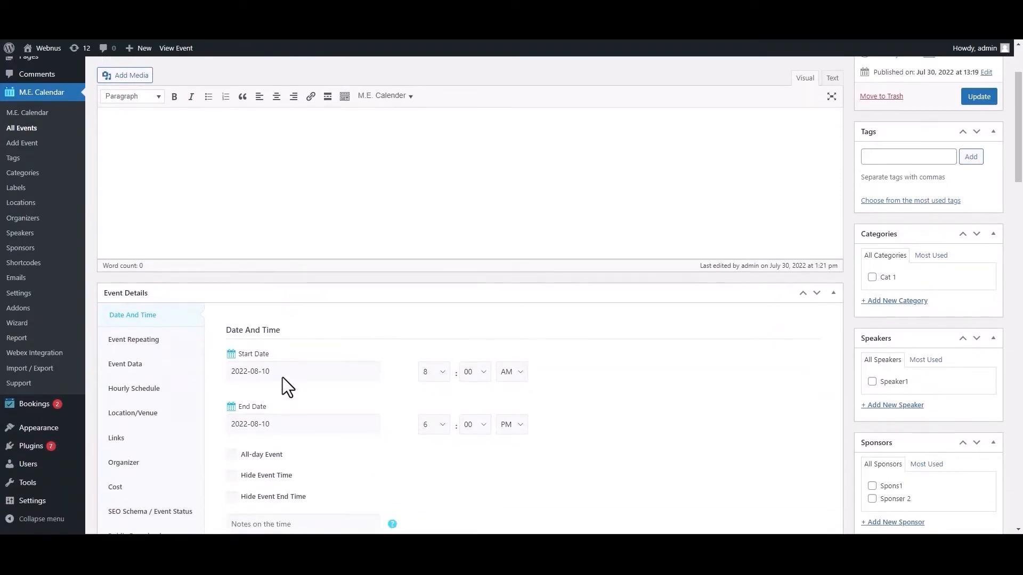
scroll(284, 377, down, 2)
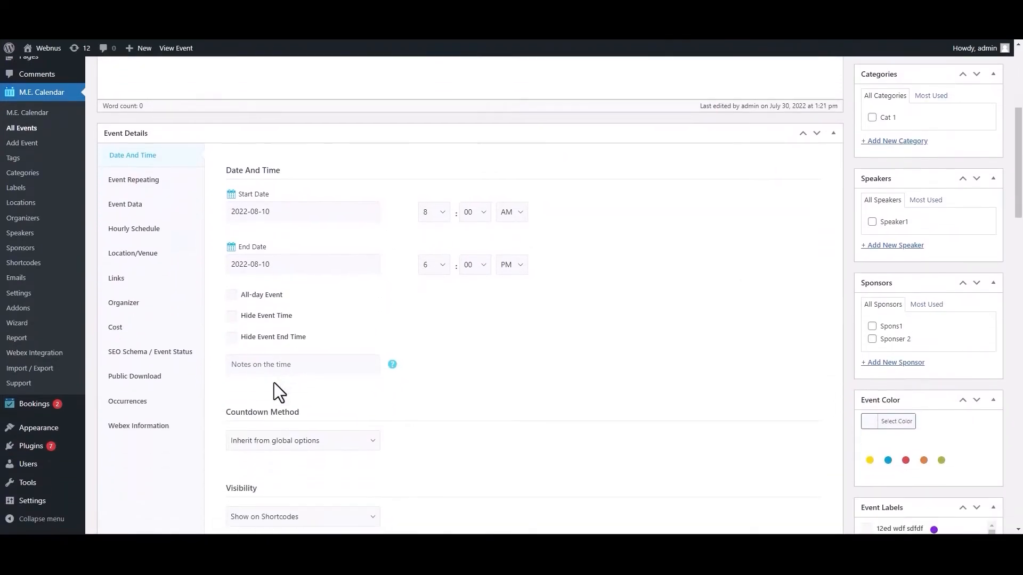
click(141, 428)
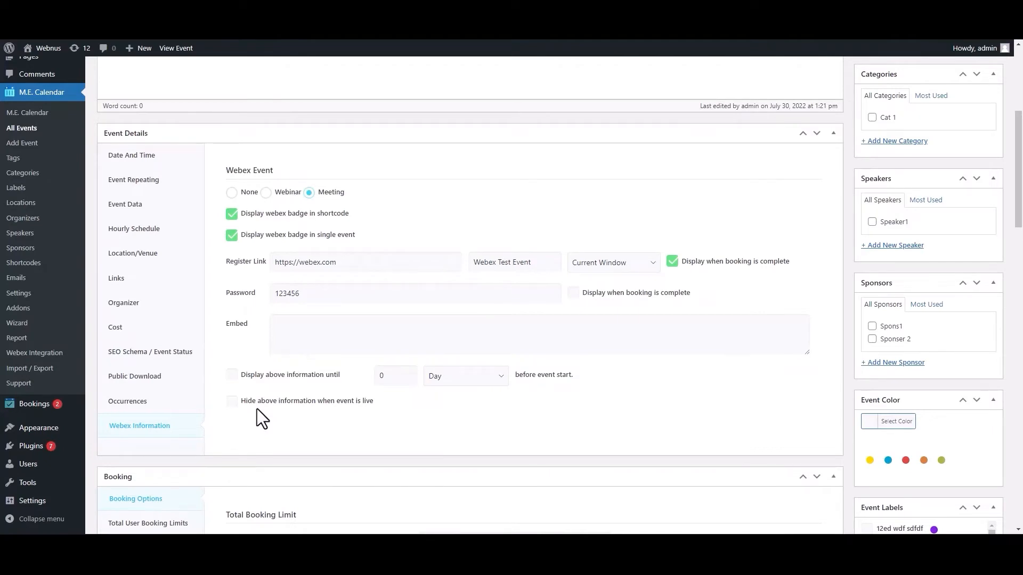
Create a new event titled "Webex Second Event"
scroll(257, 408, up, 5)
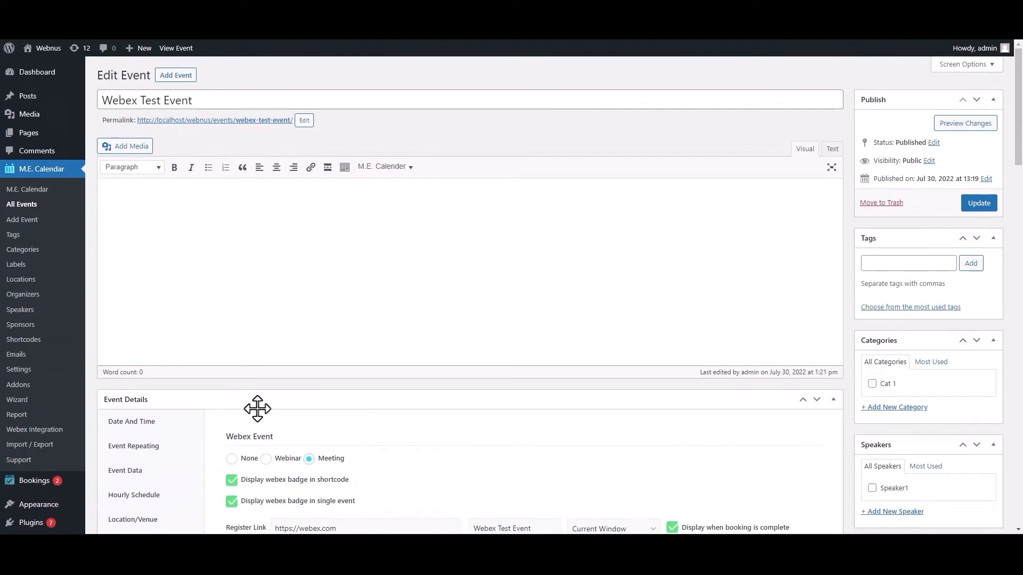
click(174, 80)
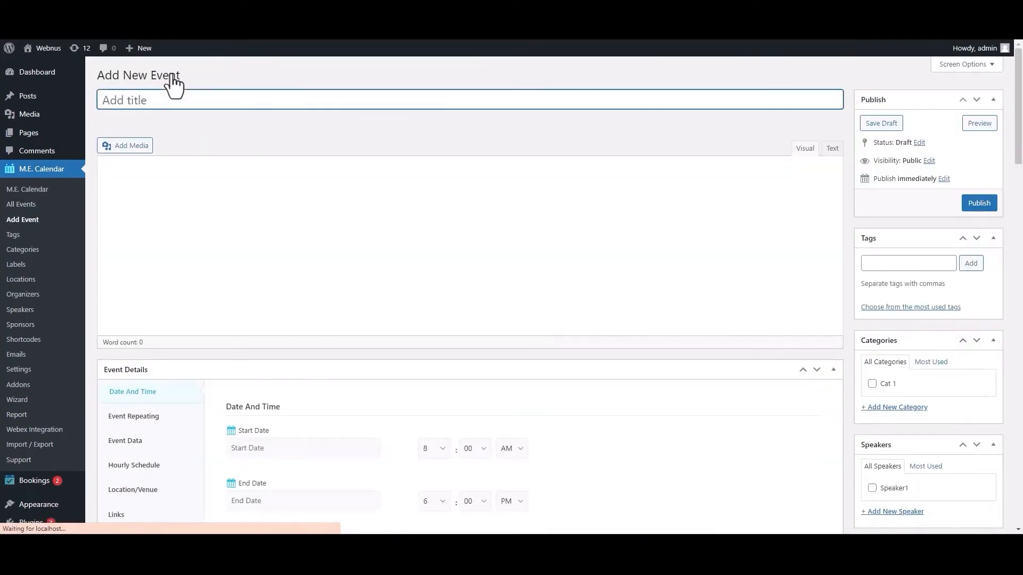
text(Webe)
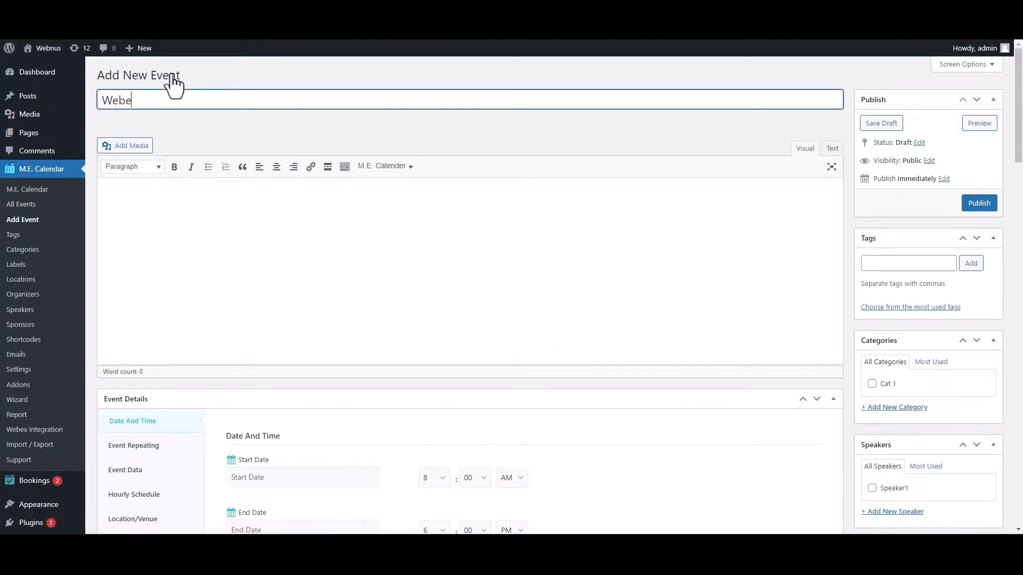
text(x Second Event)
Set both the start date and the end date of the event to 2022-08-19
scroll(317, 306, down, 3)
click(285, 318)
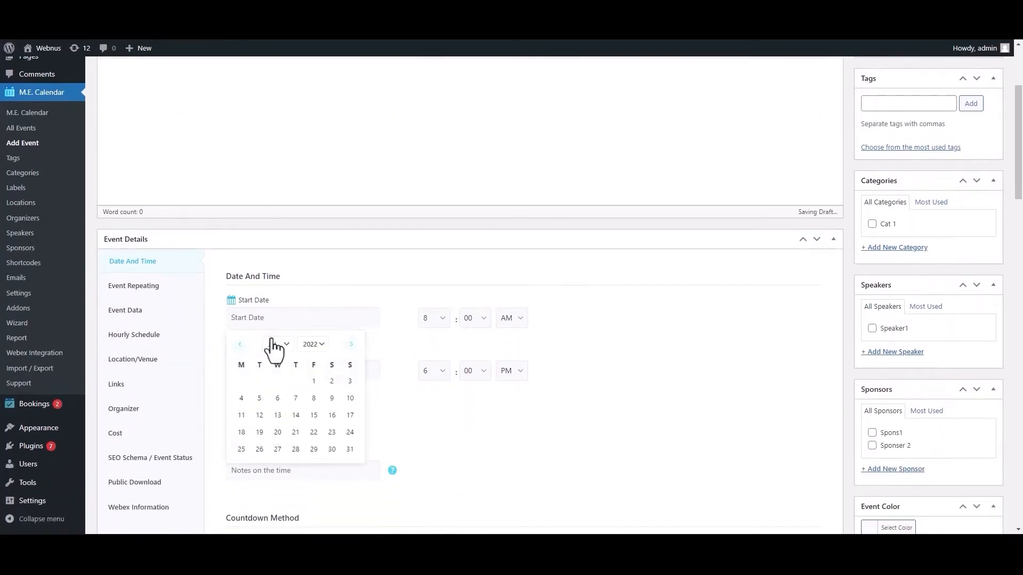
click(270, 345)
click(277, 421)
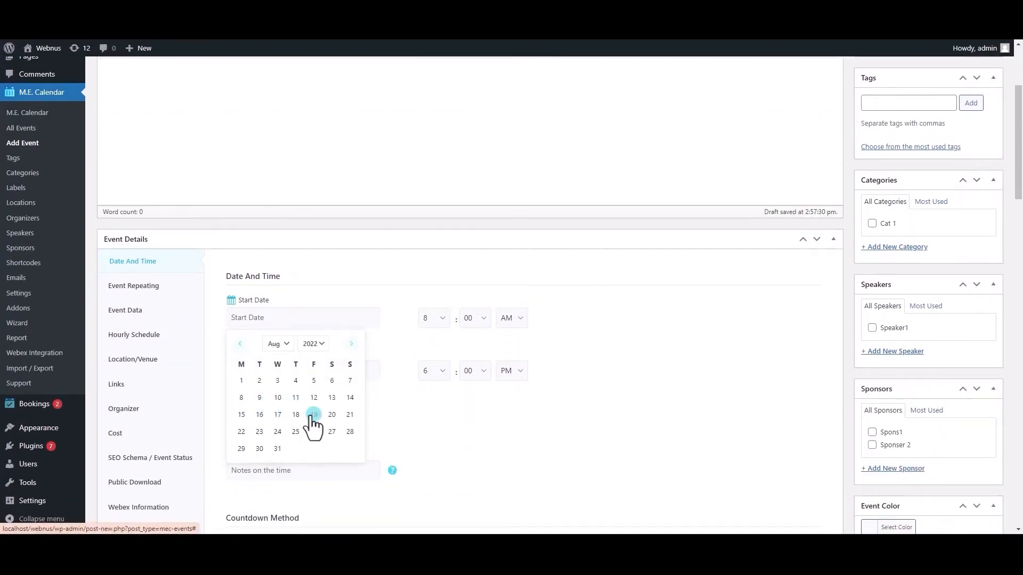
click(314, 415)
click(274, 369)
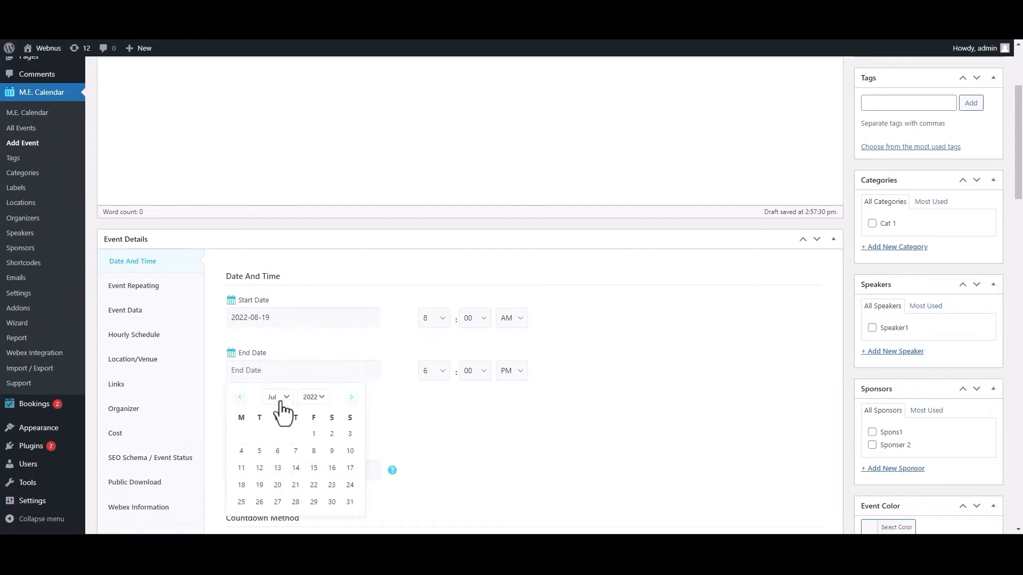
click(277, 397)
click(280, 474)
click(314, 469)
Make the event a Webex Webinar and display the Webex badge in both the shortcode and the single event
scroll(454, 434, down, 1)
scroll(452, 431, down, 1)
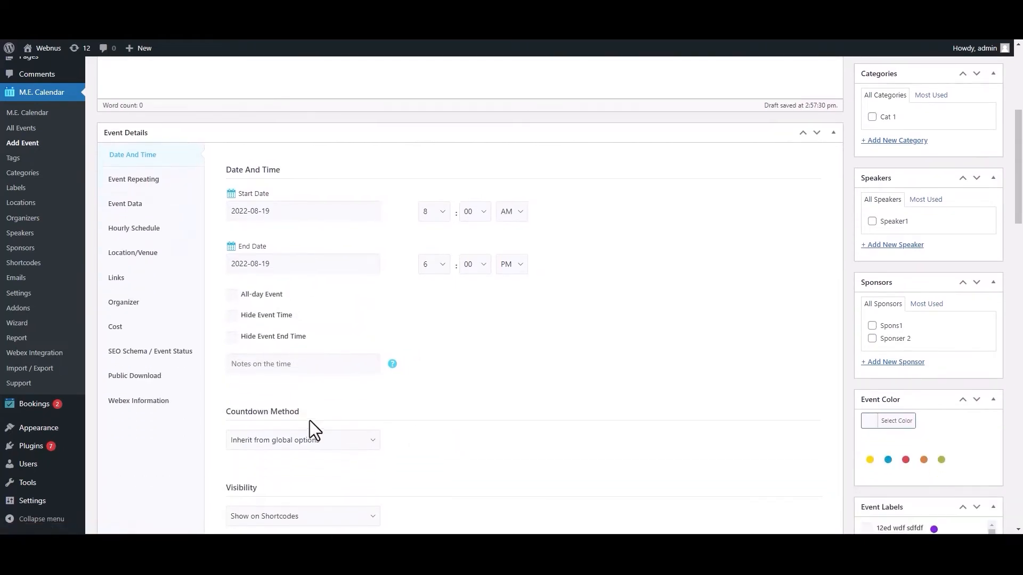
click(163, 415)
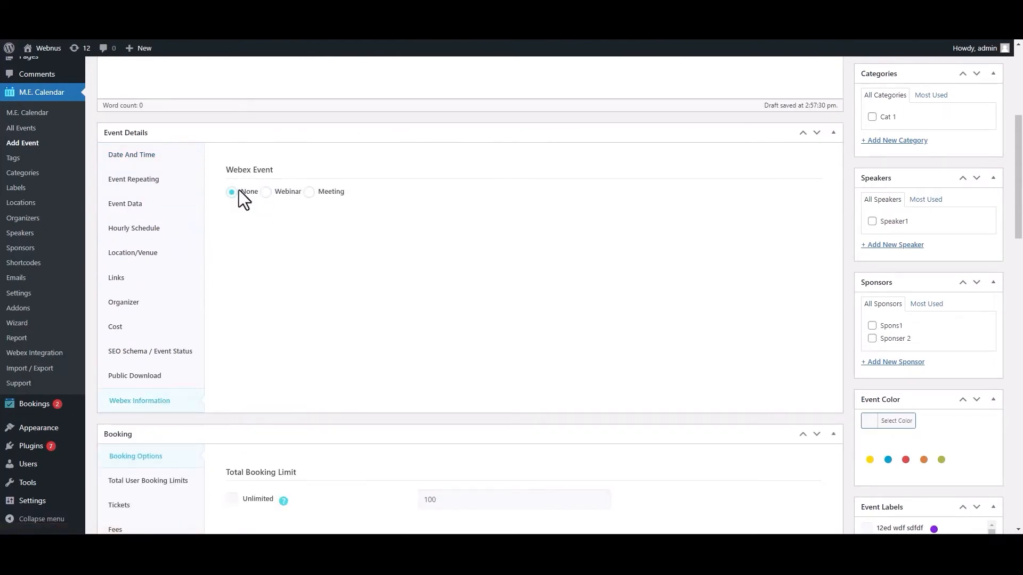
click(284, 193)
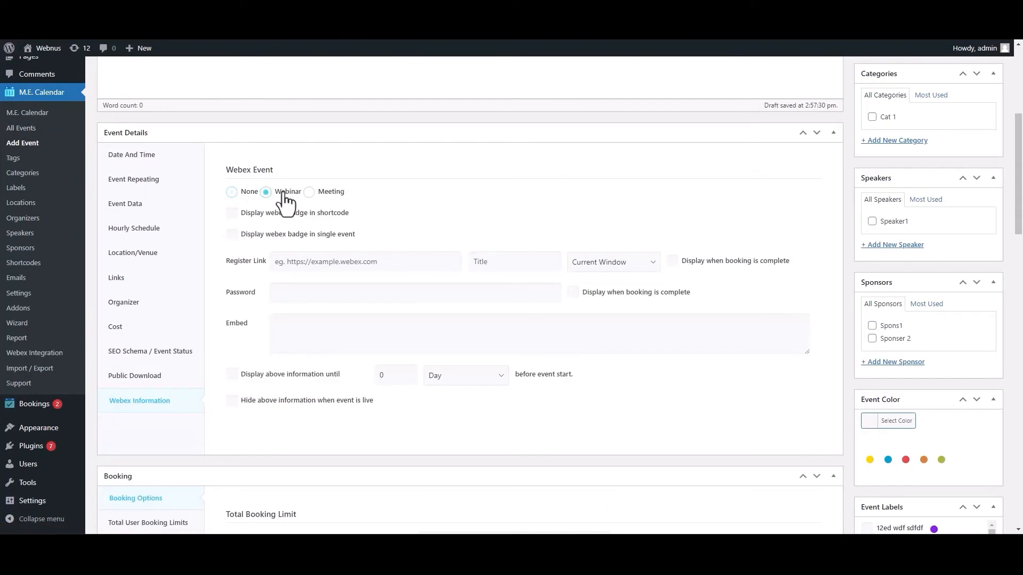
click(231, 235)
click(233, 215)
click(312, 263)
text(https://webex.com)
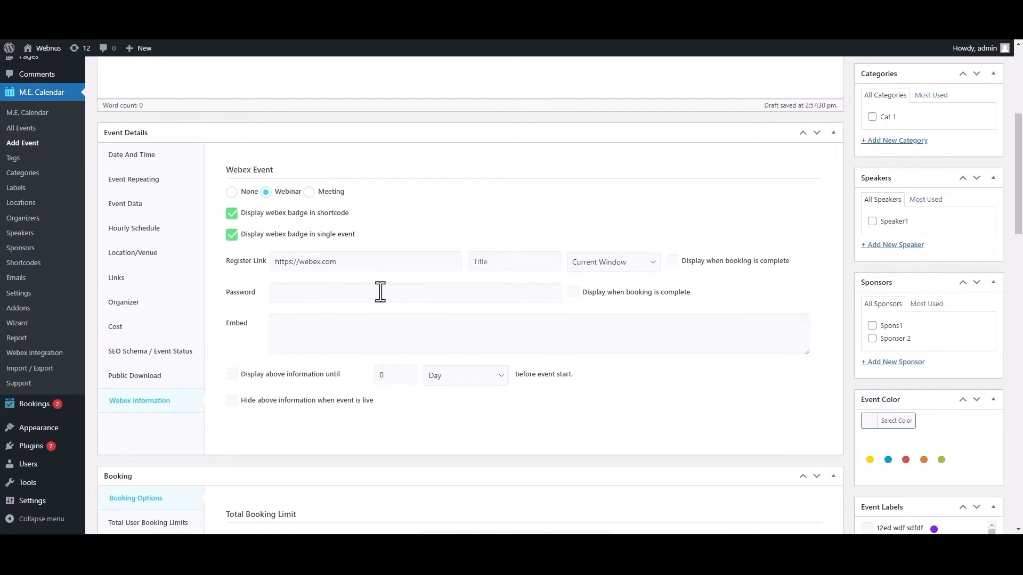
text(Webex Second Event)
click(683, 261)
Add a booking ticket named "Normal Ticket" with a price of 20
scroll(568, 364, down, 5)
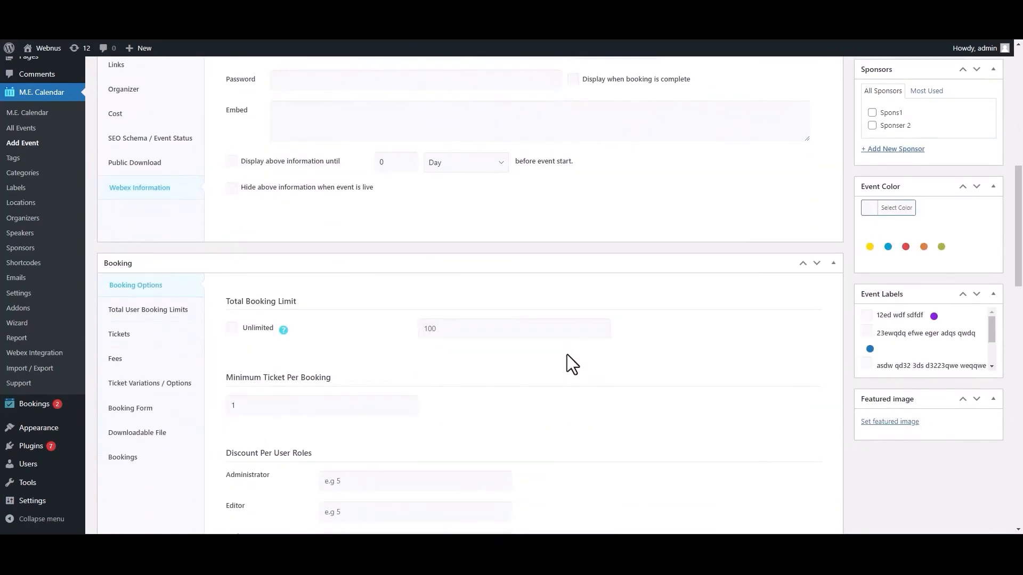
click(132, 284)
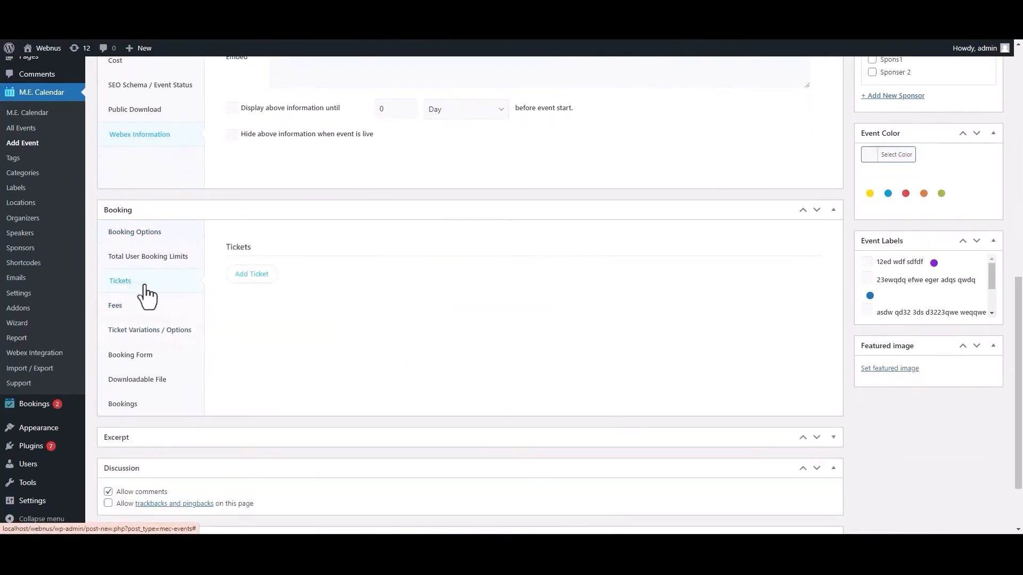
click(248, 277)
click(288, 344)
text(Normal Ticket)
scroll(306, 339, down, 2)
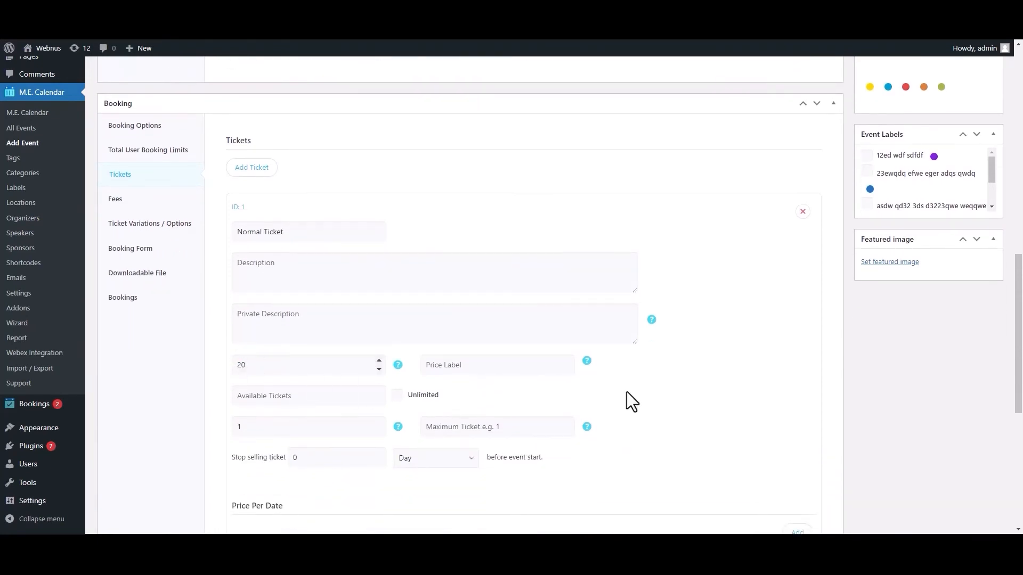
Publish the event and open its public page through the permalink
scroll(811, 363, up, 15)
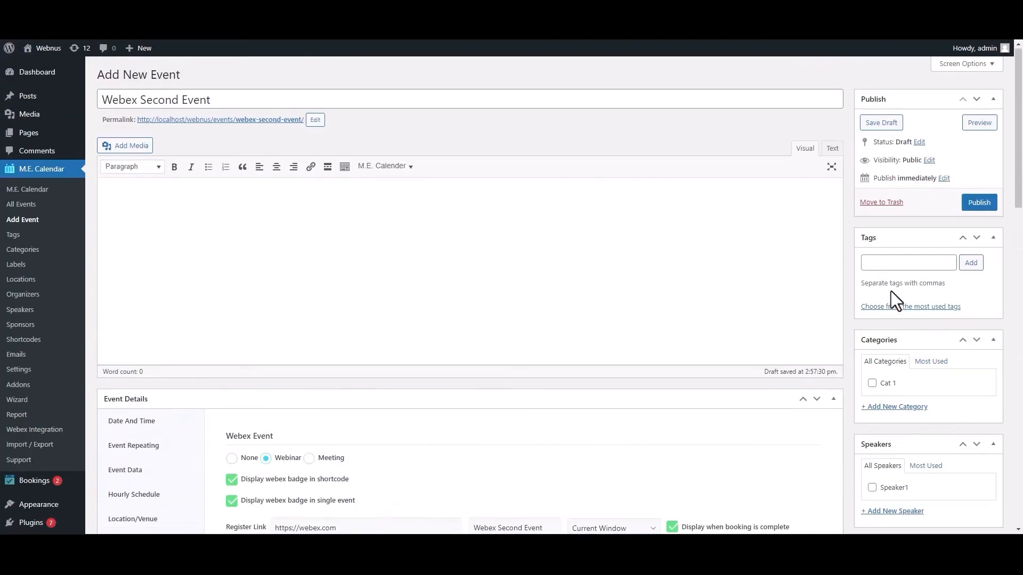
click(978, 204)
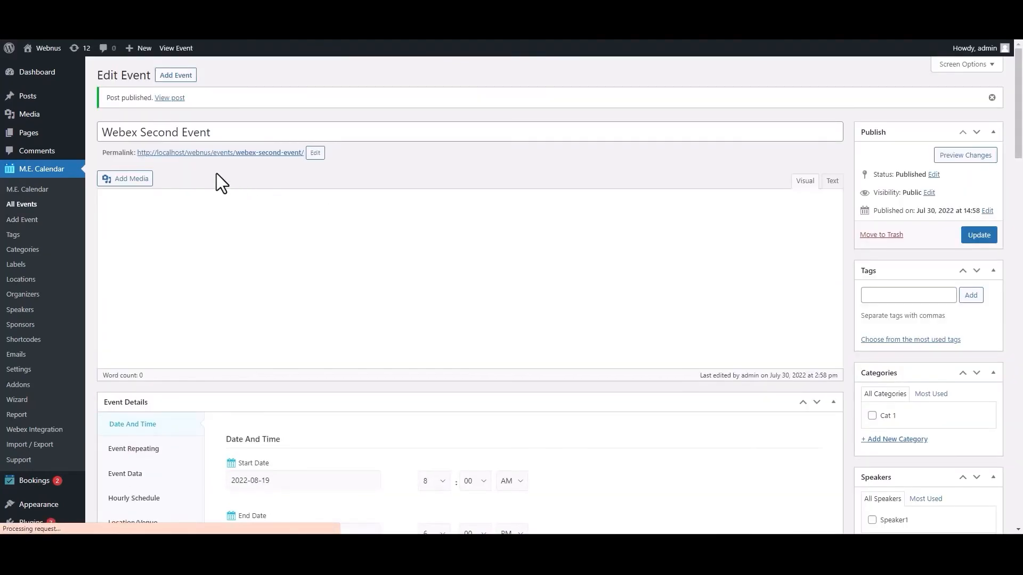
click(218, 153)
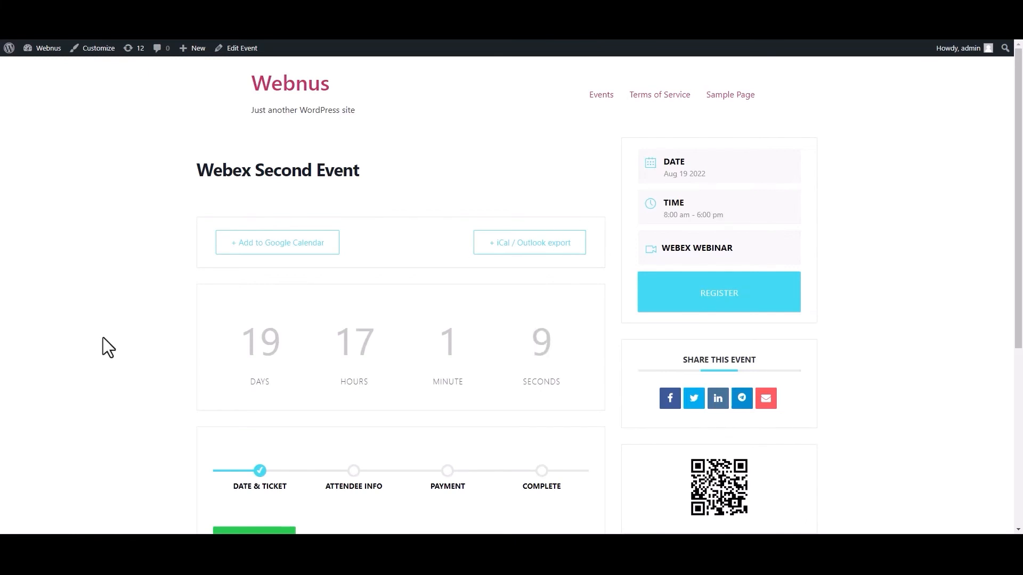
Book a Normal Ticket on the event page with the attendee's email and name, and submit the booking with local payment
scroll(96, 358, down, 2)
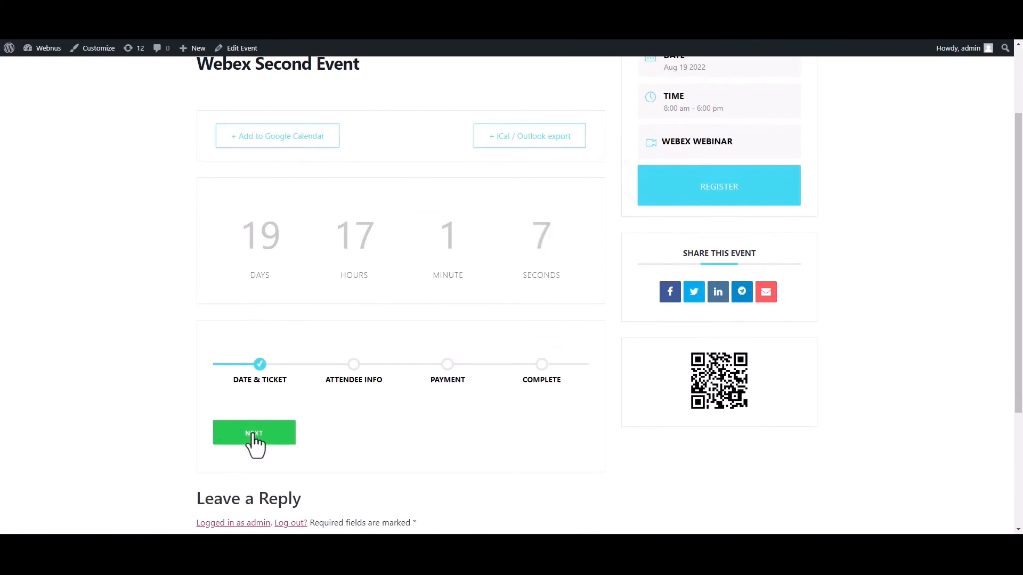
click(254, 440)
click(250, 207)
text(test@e)
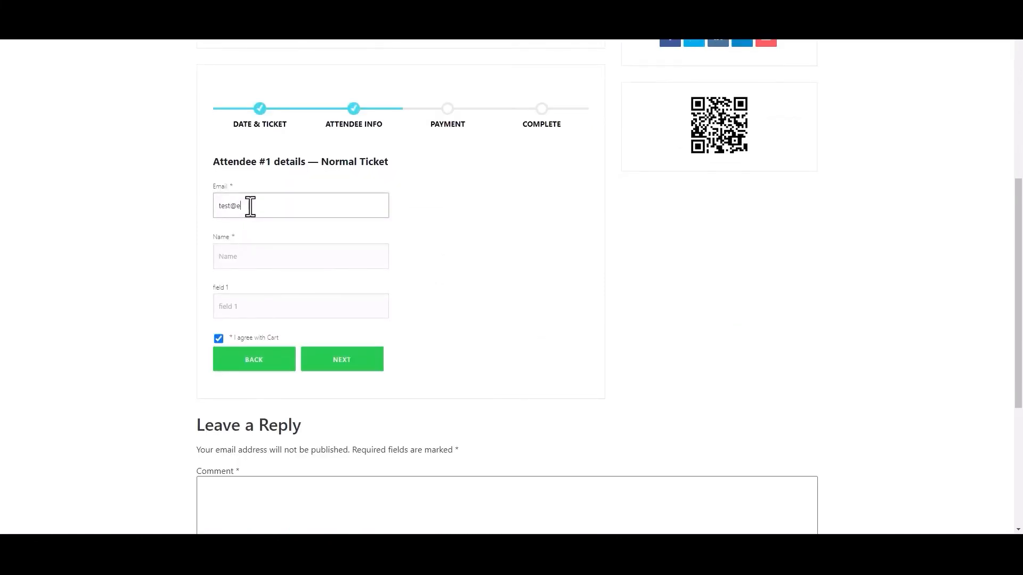
text(xample.com)
click(232, 256)
text(John)
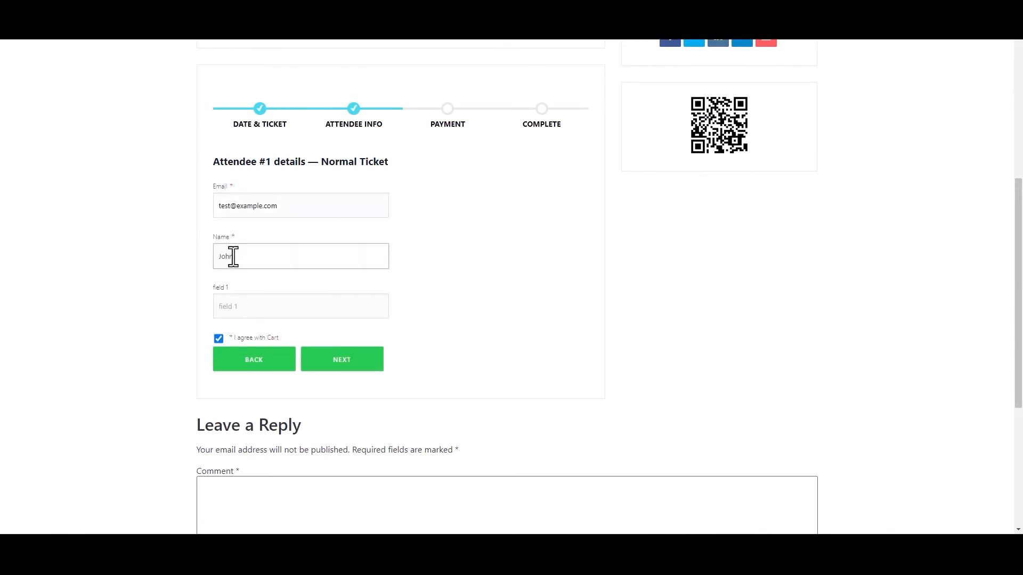
click(320, 371)
click(348, 282)
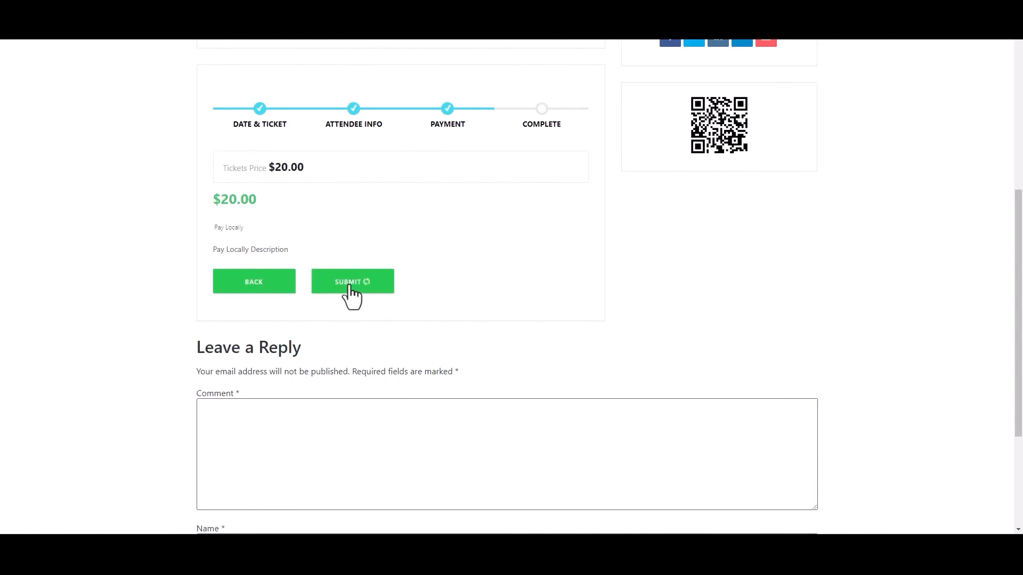